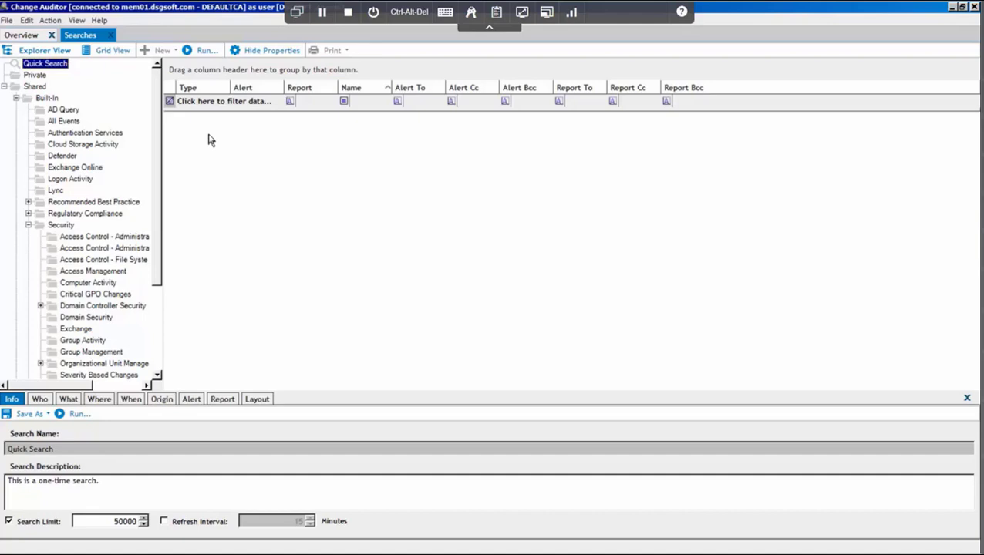
- Copy the shared search "Group Membership changes in last 30 days" from the Group Activity folder of the built-in Security searches
click(50, 98)
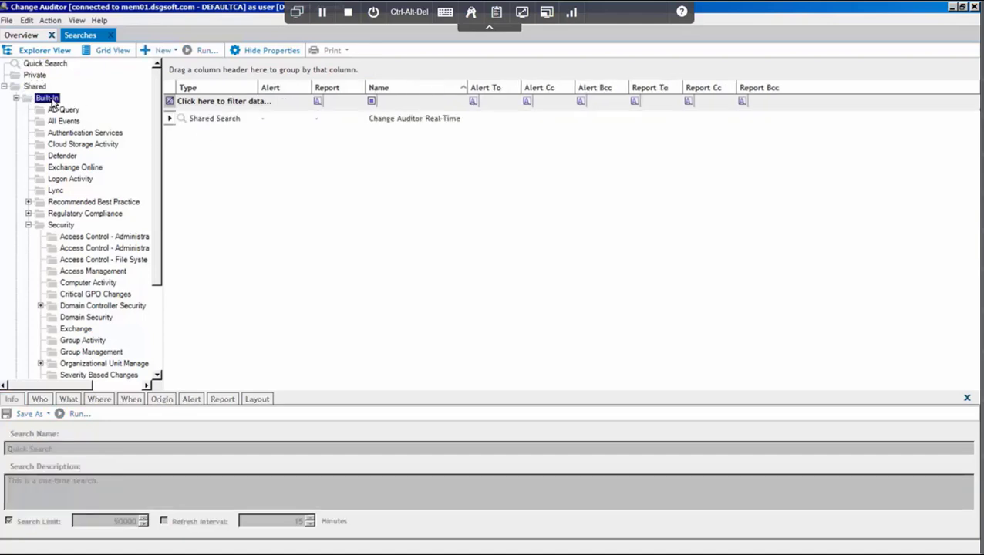
click(63, 225)
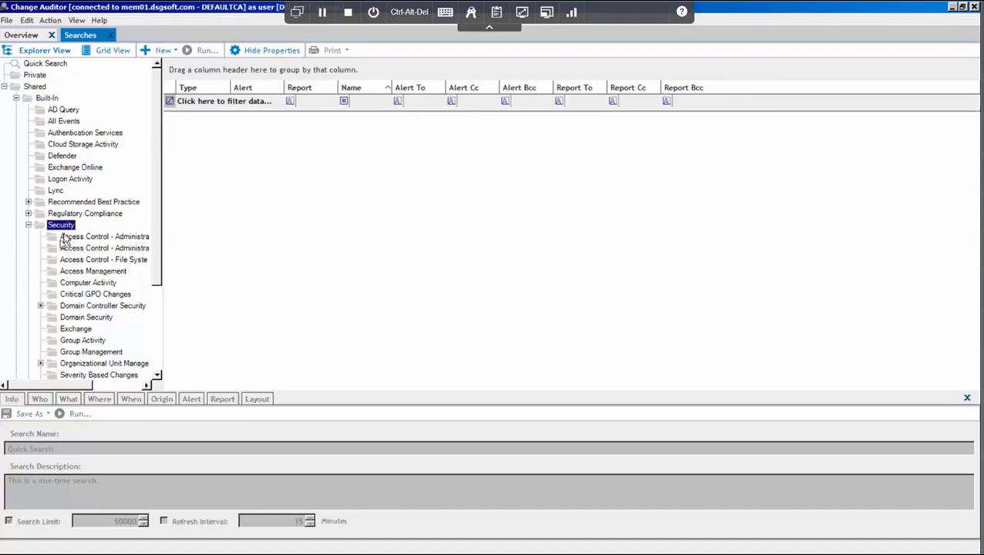
click(82, 343)
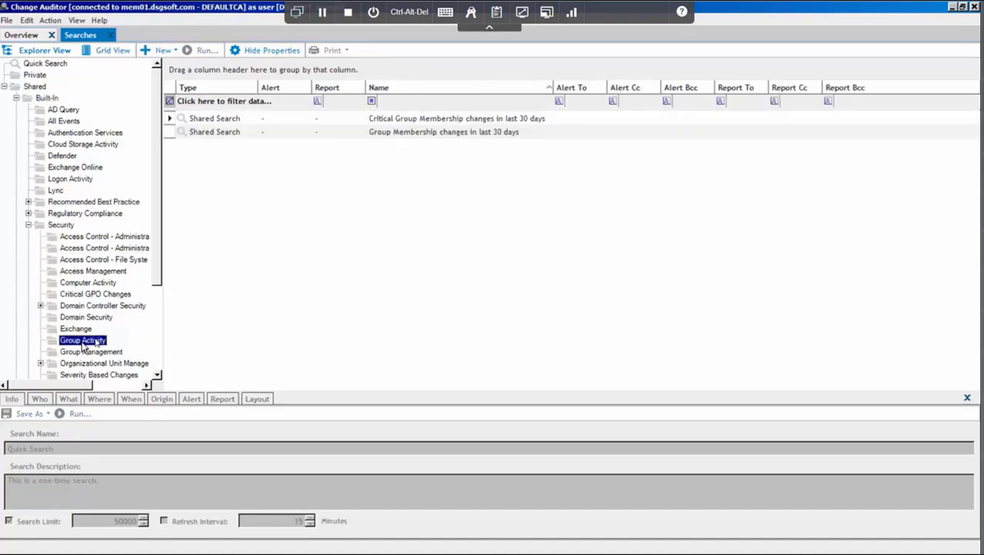
click(221, 137)
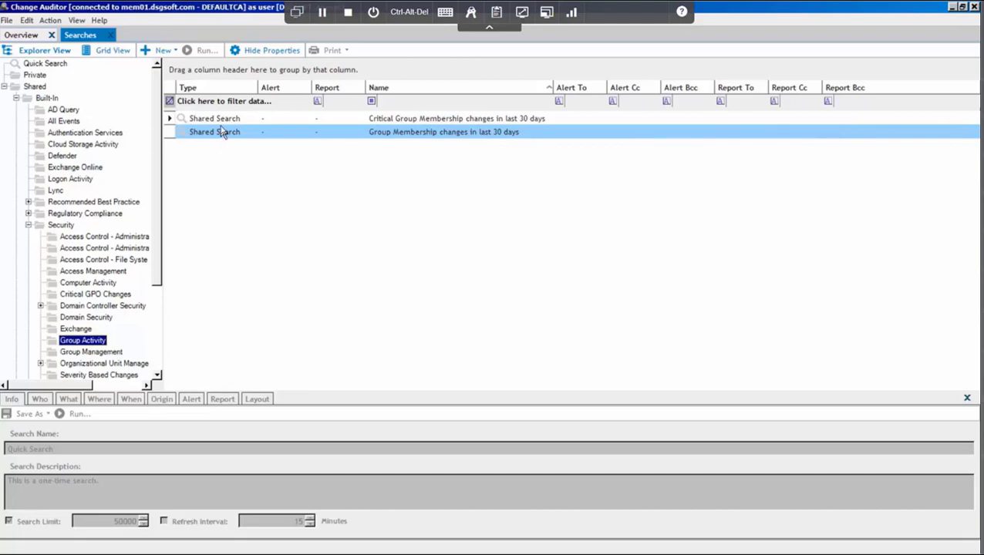
click(219, 119)
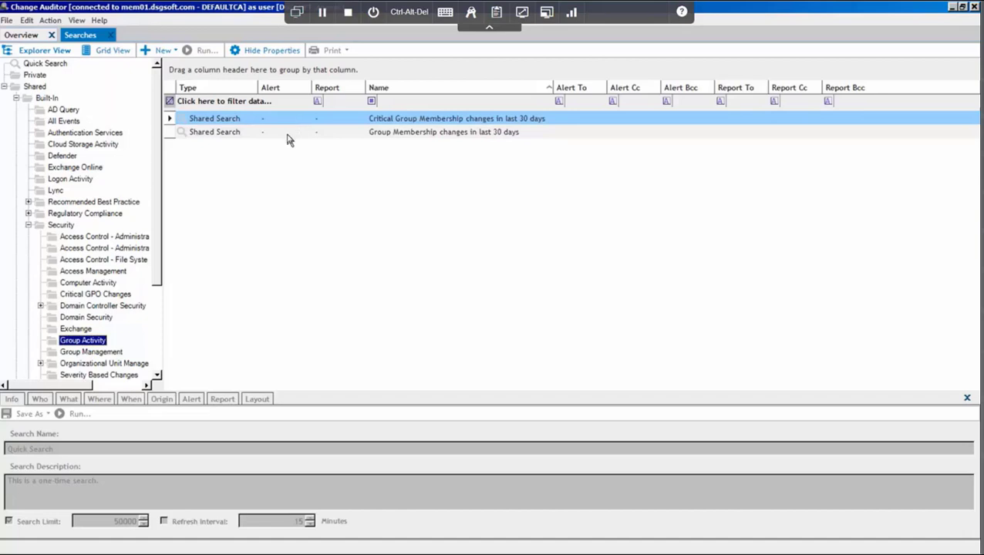
click(287, 136)
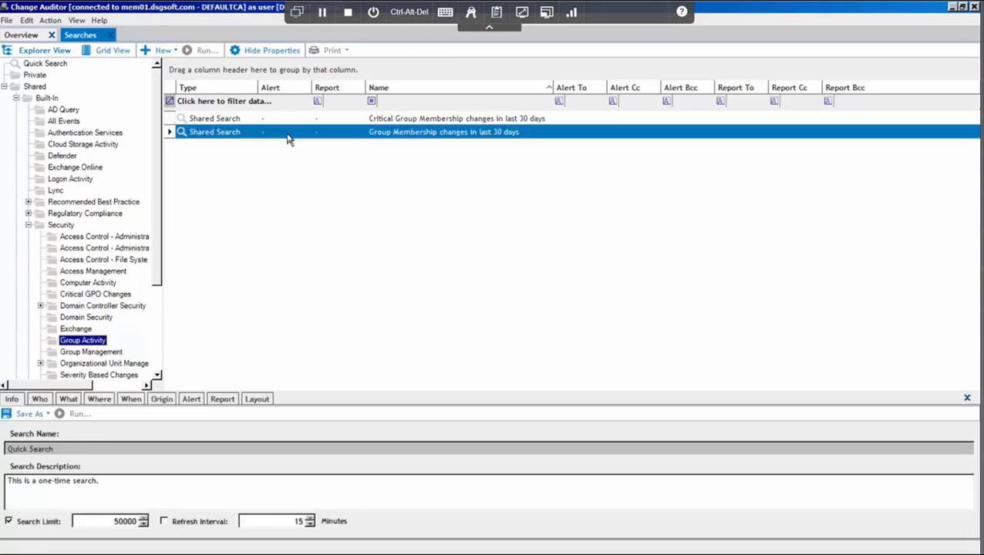
right_click(287, 137)
click(319, 146)
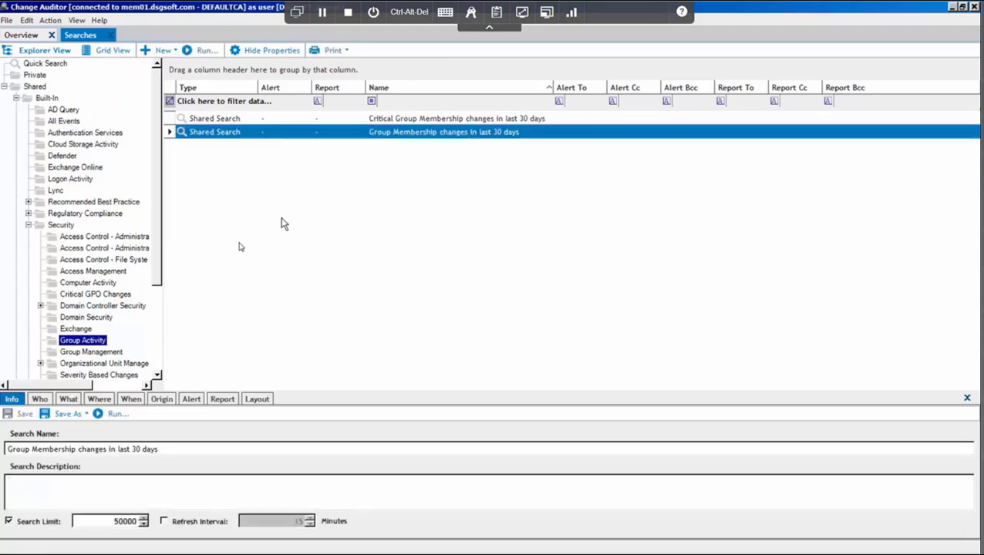
- Paste the copied search into the Alerting_Searches folder under Custom Searches
drag(158, 234, 163, 339)
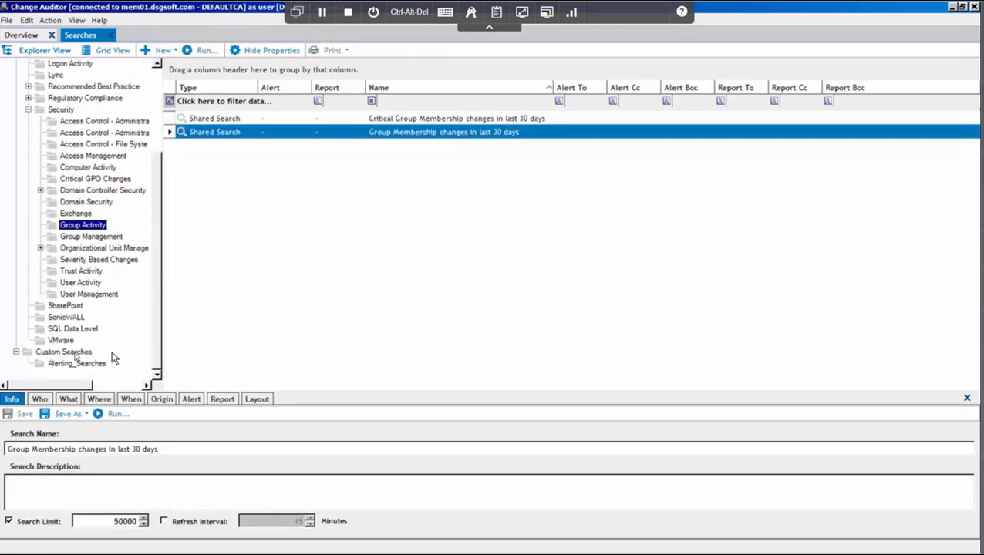
click(68, 353)
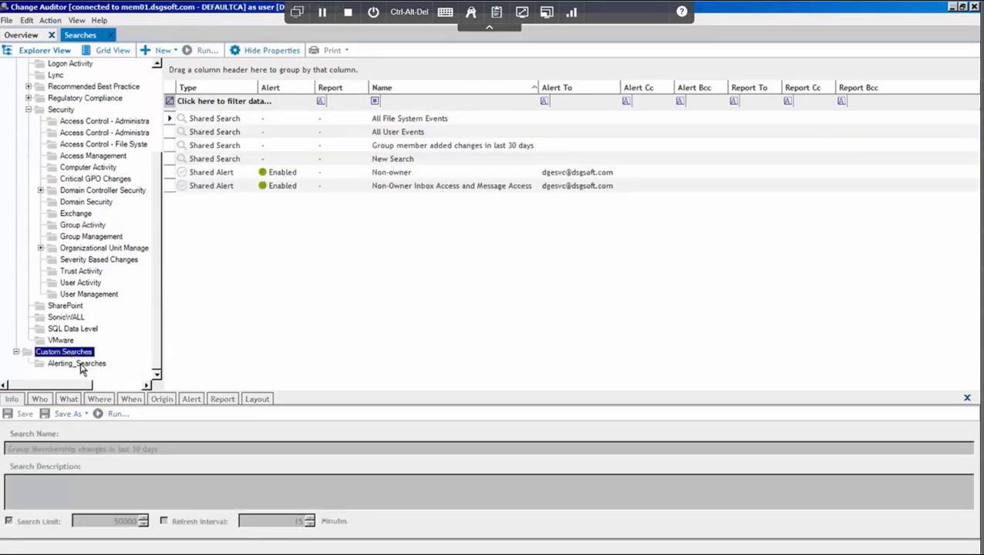
click(77, 364)
right_click(80, 367)
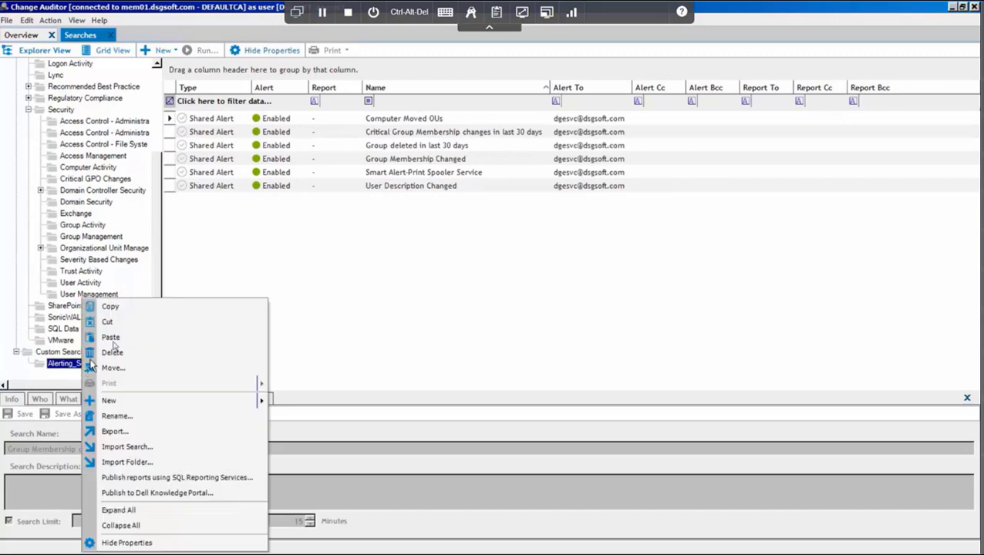
click(118, 345)
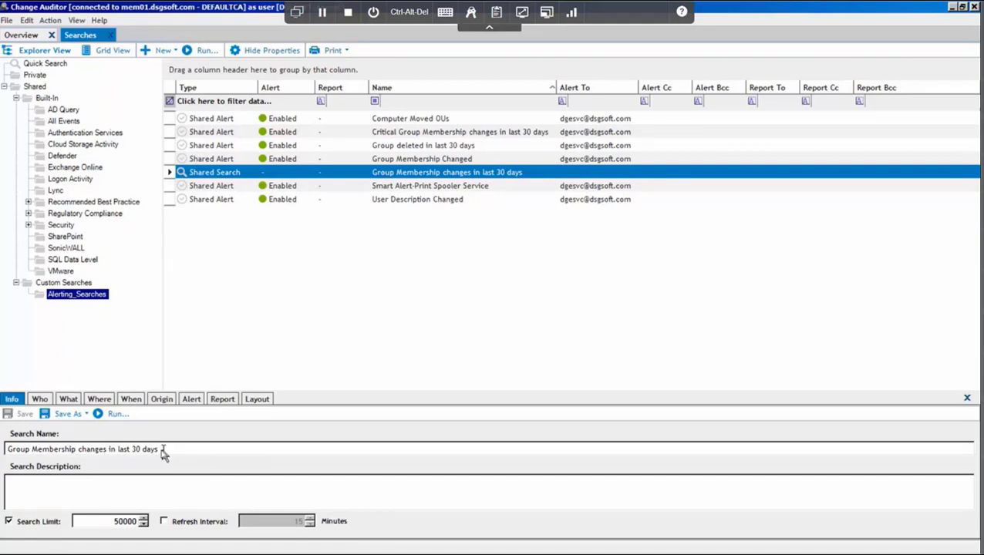
- Change the pasted search's name to "Alerts on changes to Domain Admins"
drag(161, 450, 7, 450)
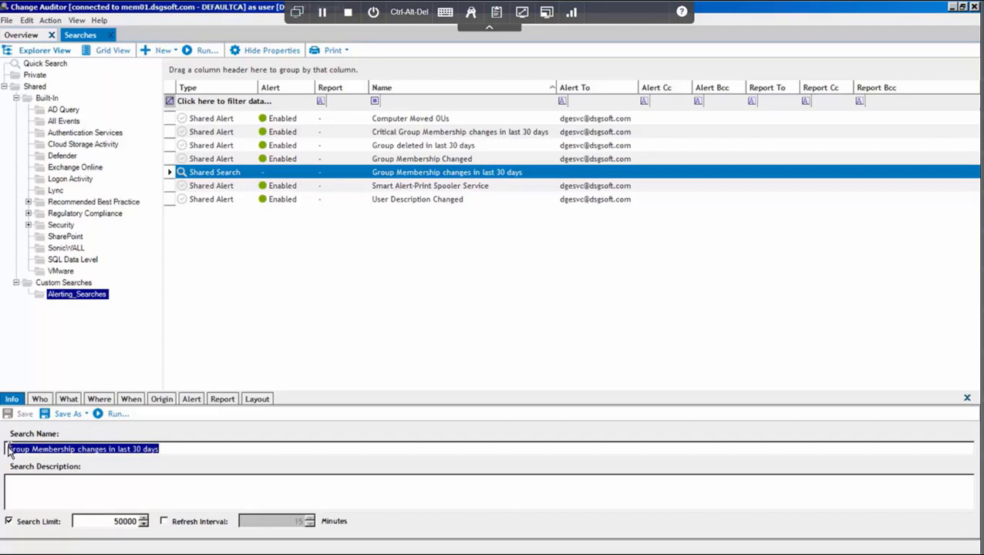
text(Aler)
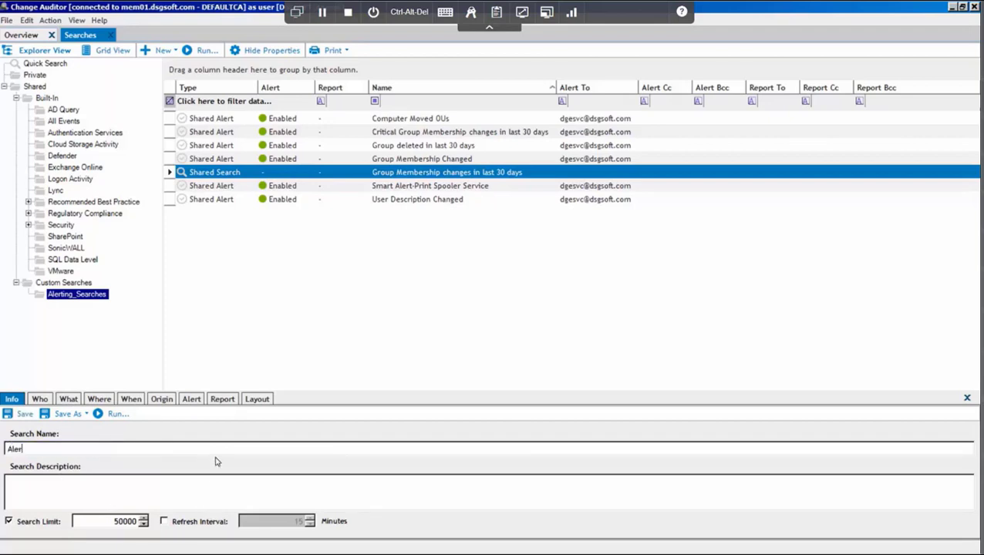
text(ts on changes to Domain Admins)
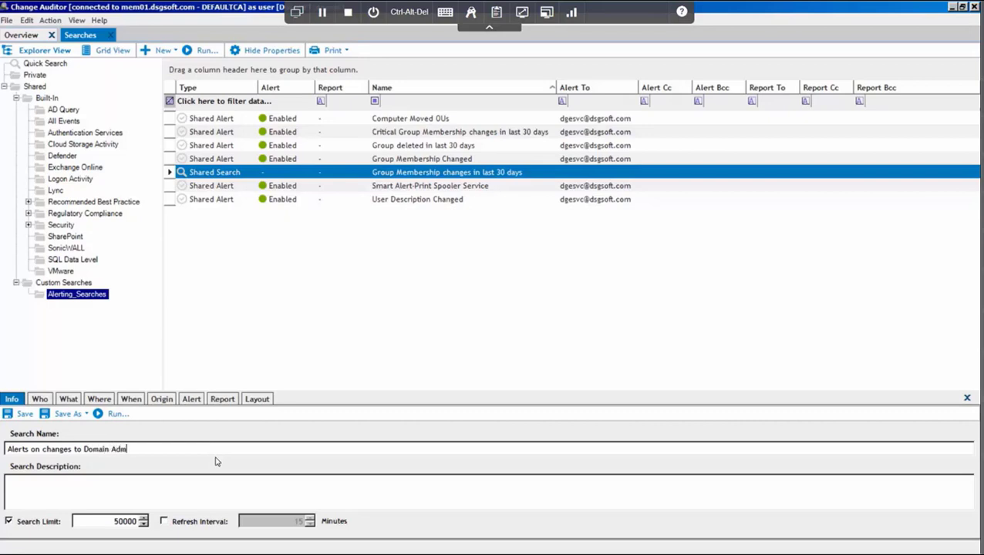
- Examine the member added, member removed and nested member event classes in the search's What criteria
click(69, 400)
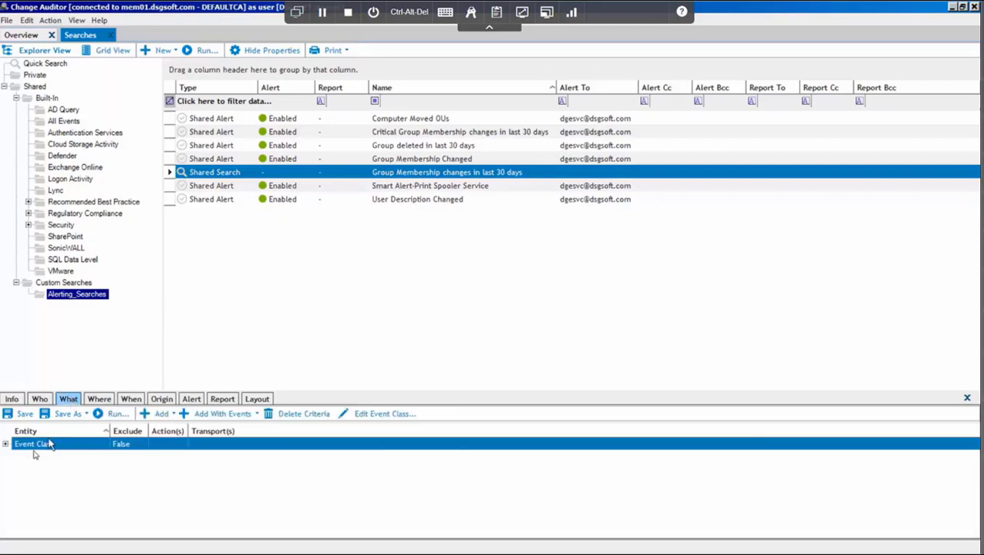
click(5, 446)
click(60, 474)
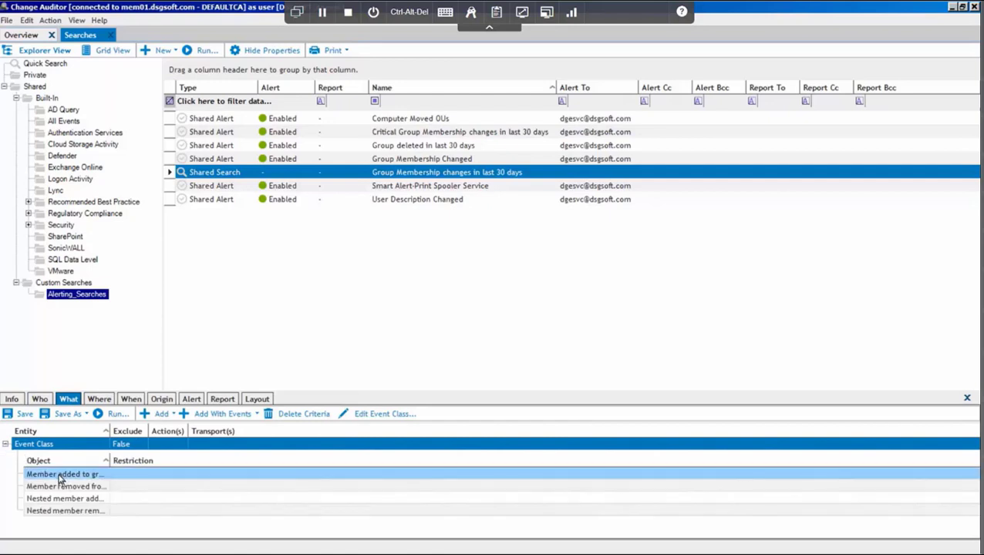
click(61, 486)
click(63, 498)
click(66, 510)
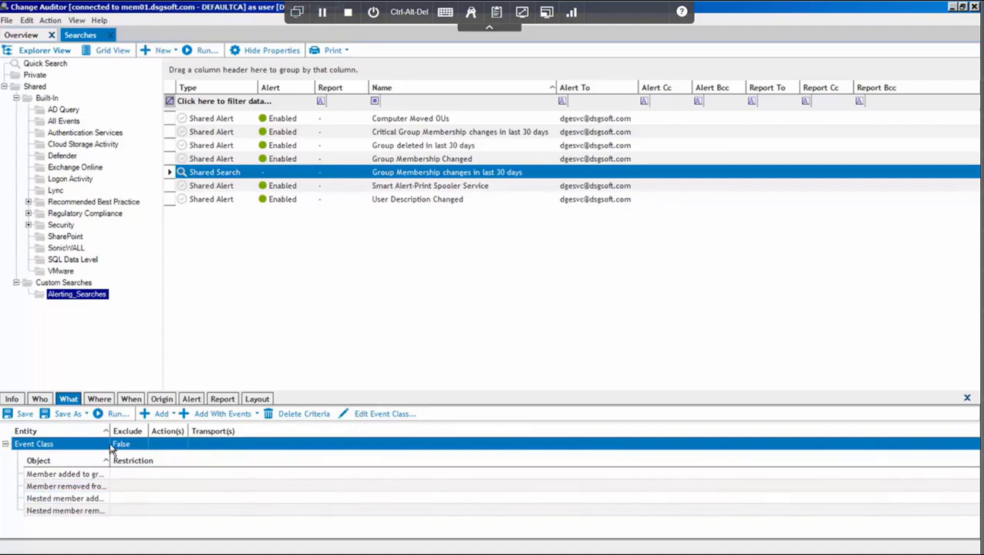
click(68, 488)
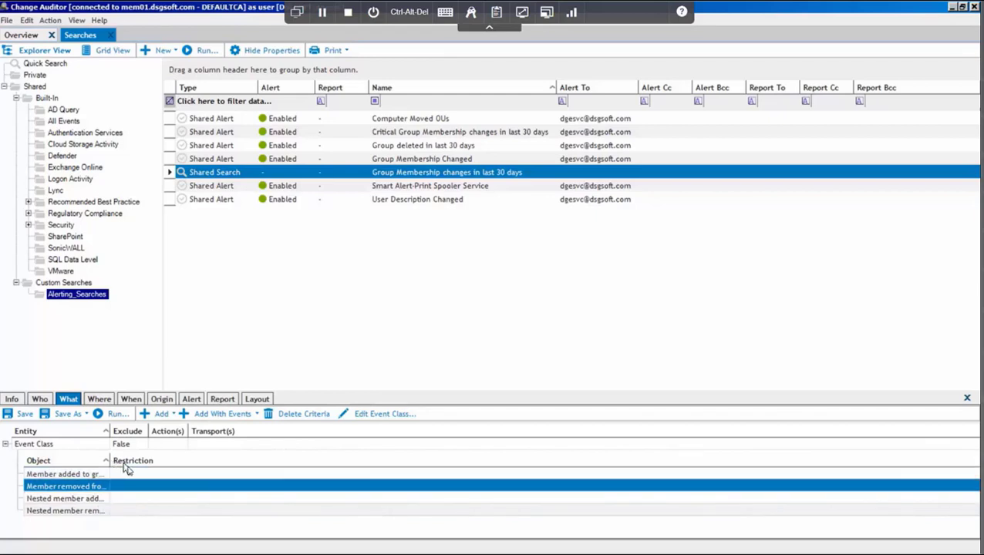
- Add an Active Directory subsystem criterion for the Domain Admins group with the scope This Object, searching for "domain admins"
click(174, 415)
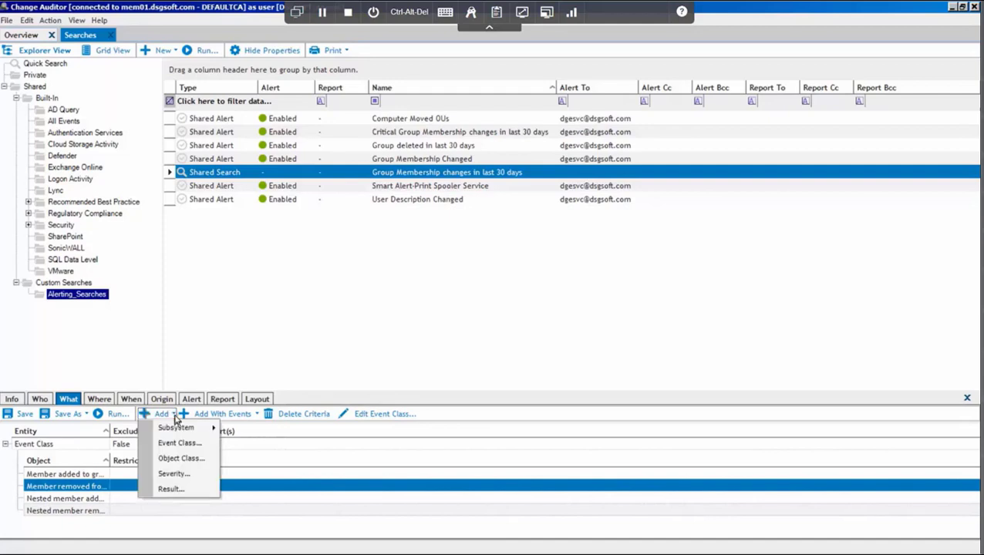
mouse_move(176, 430)
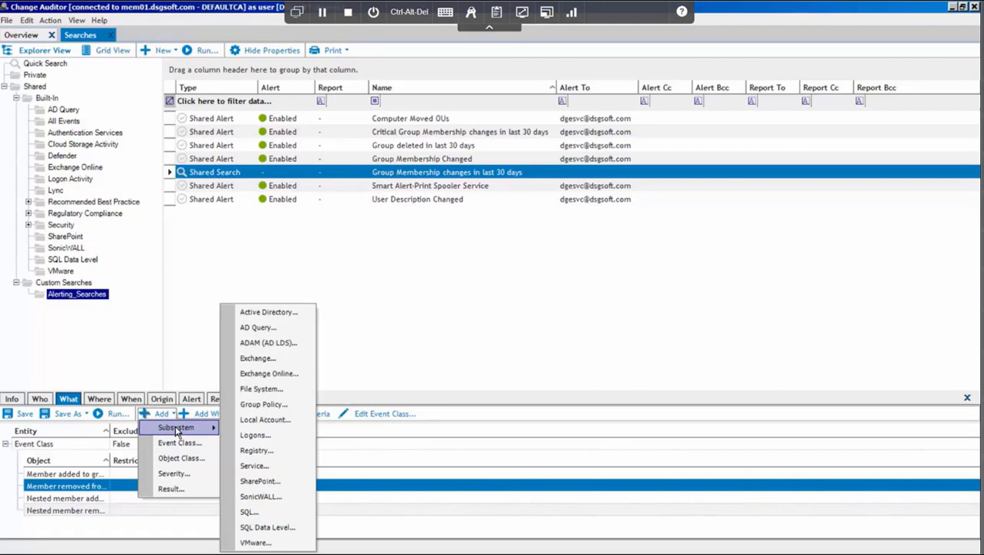
click(265, 313)
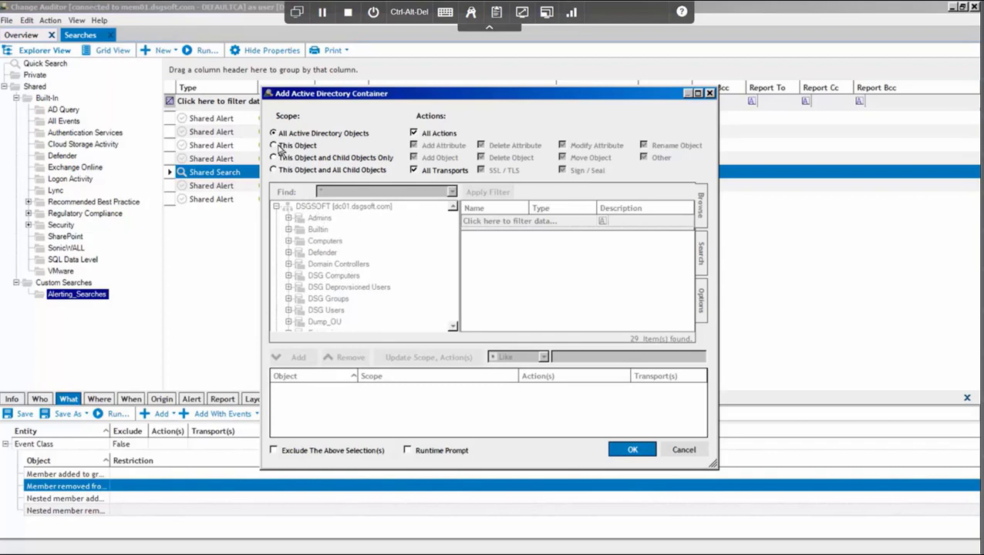
click(279, 146)
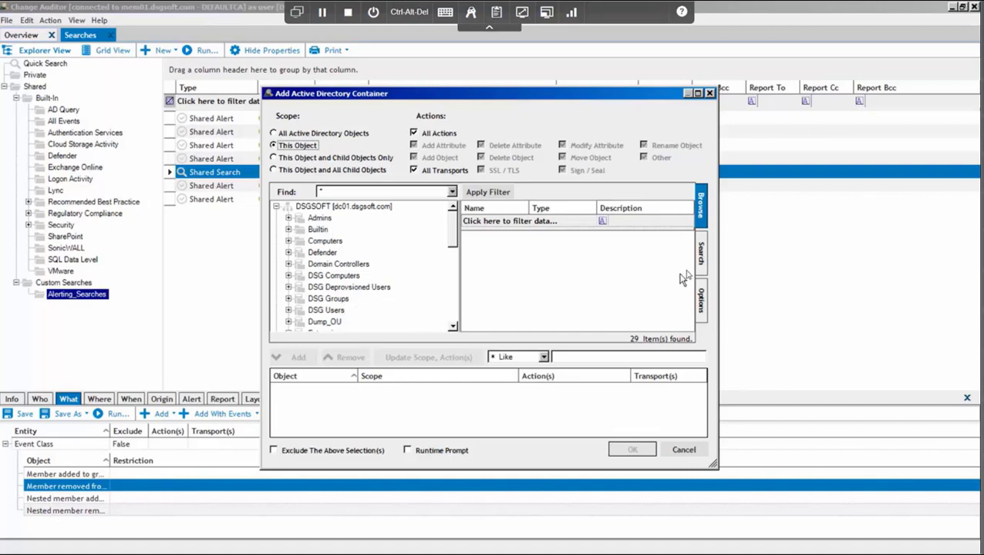
click(700, 258)
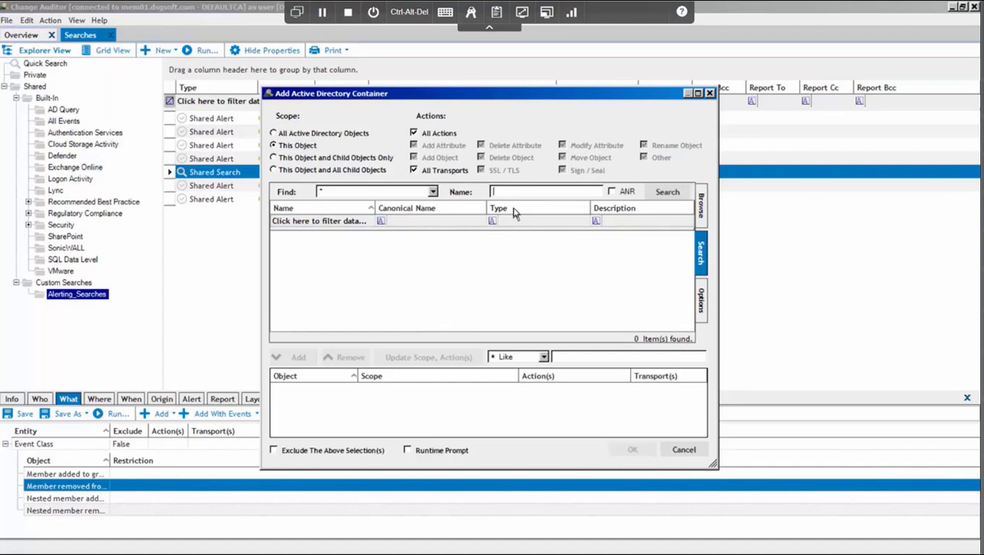
text(domain admins)
click(667, 192)
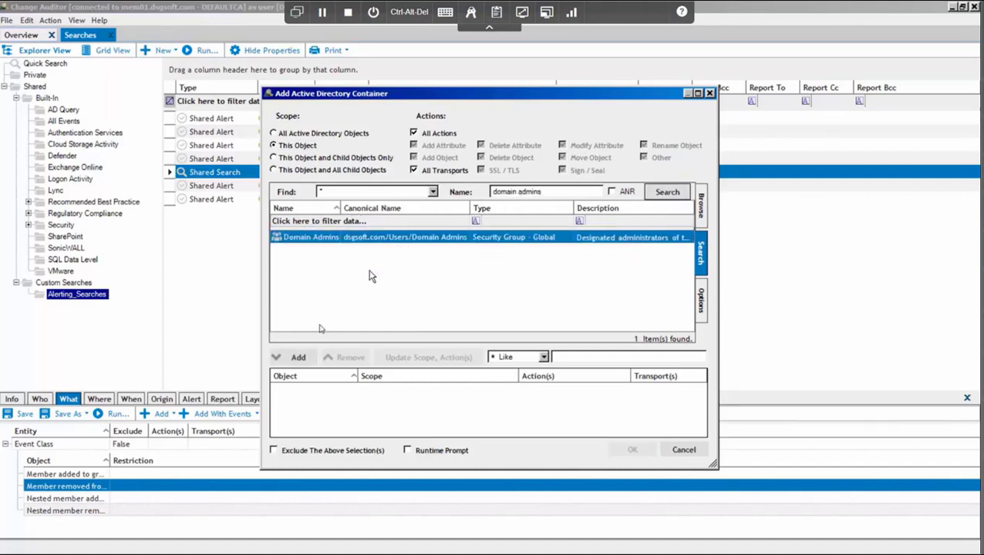
click(302, 358)
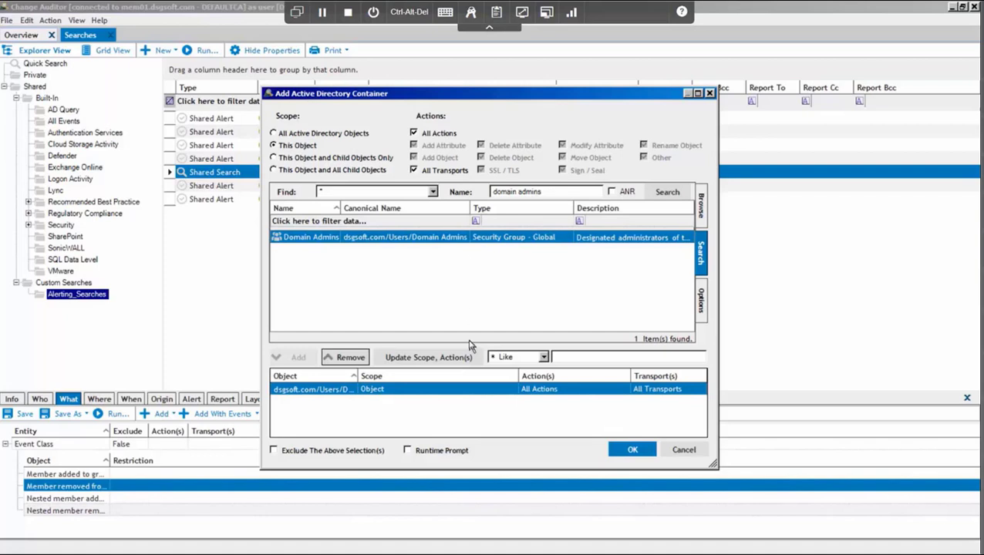
click(639, 454)
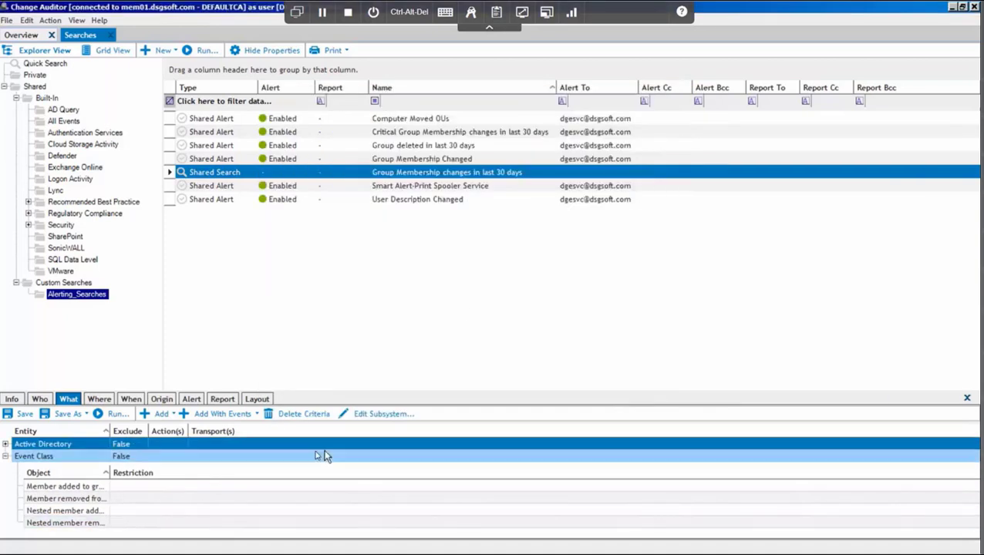
- Turn off the Last 30 Days date interval, check the Active Directory criterion, and save the search
click(133, 400)
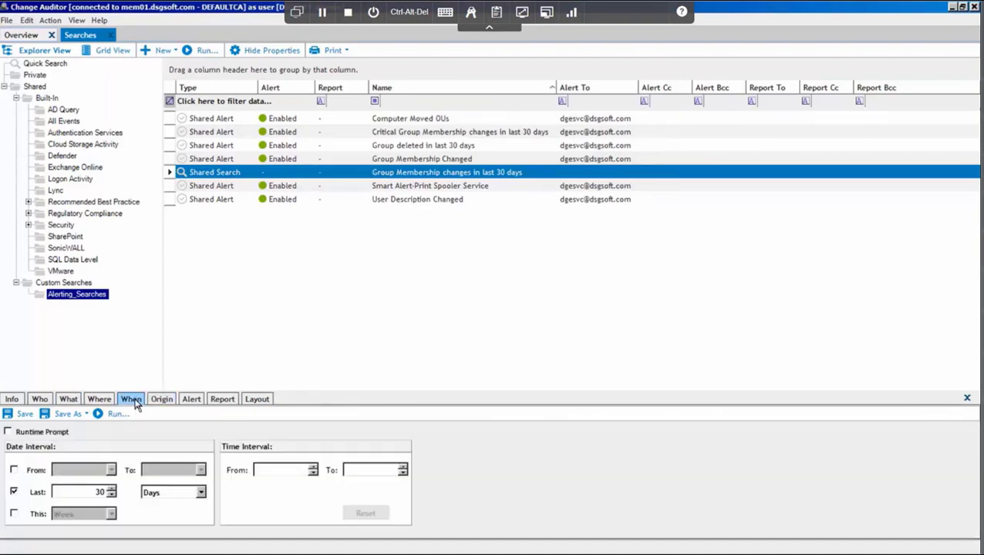
click(13, 492)
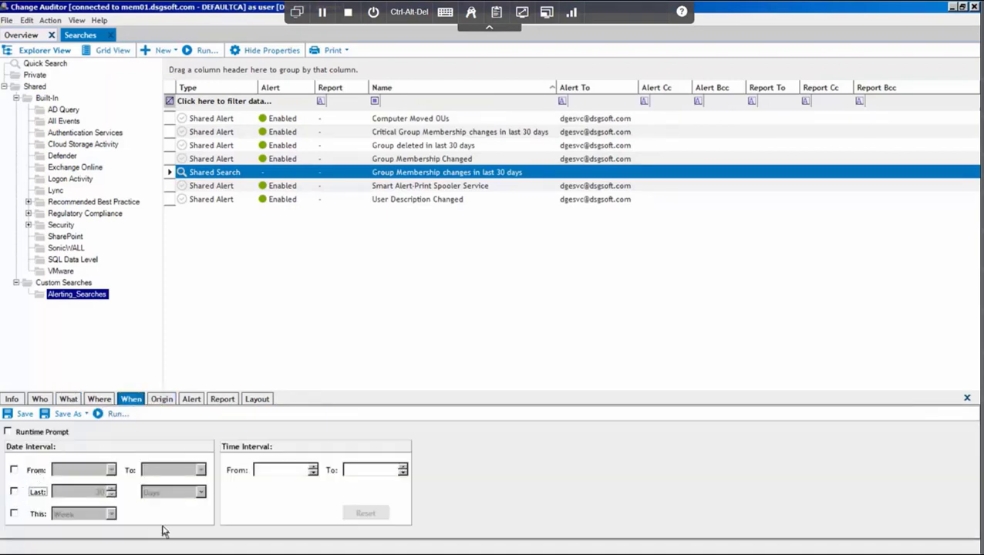
click(67, 400)
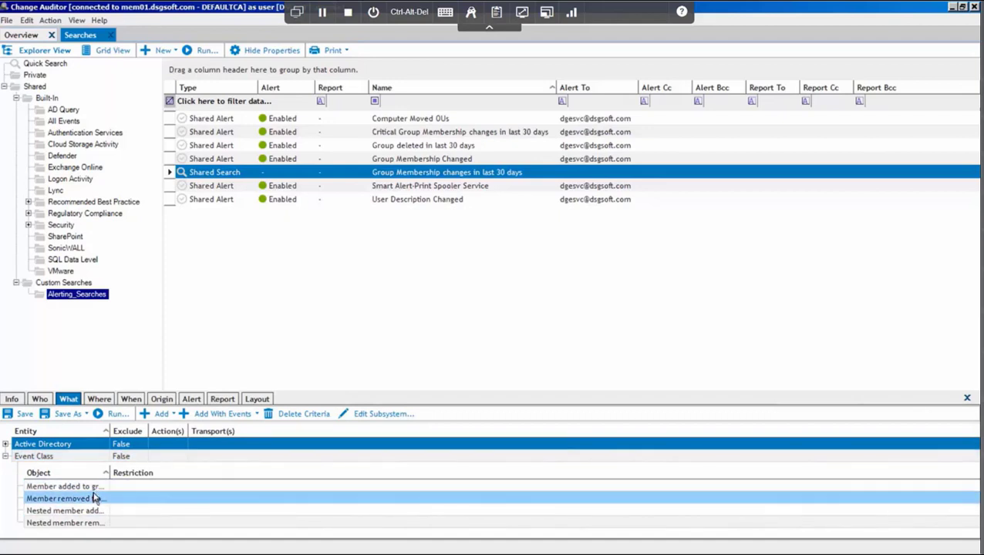
click(6, 445)
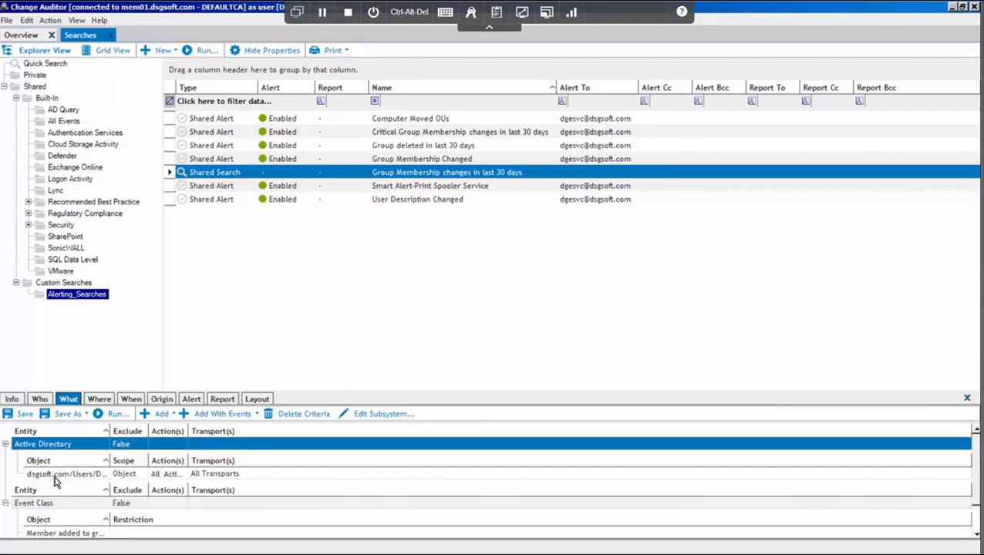
click(131, 399)
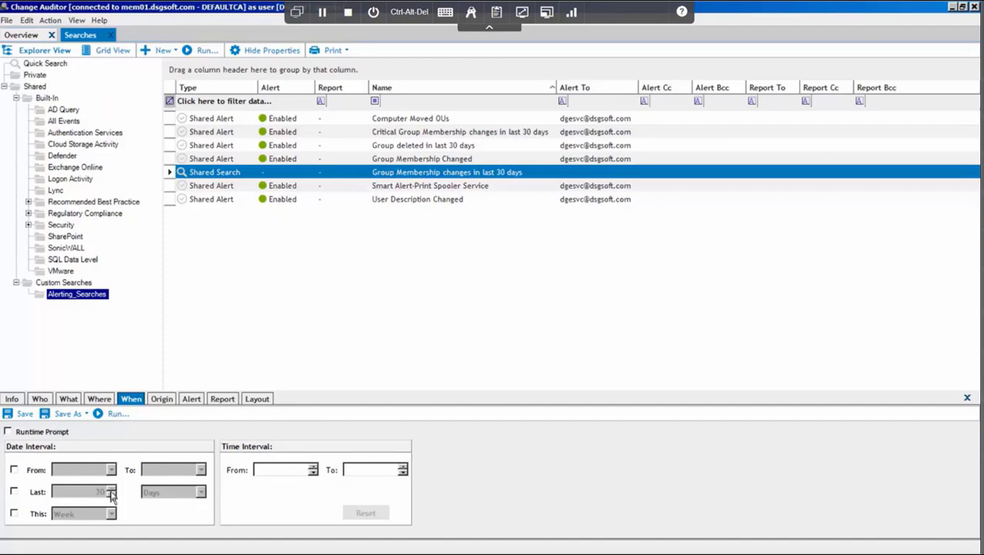
click(24, 415)
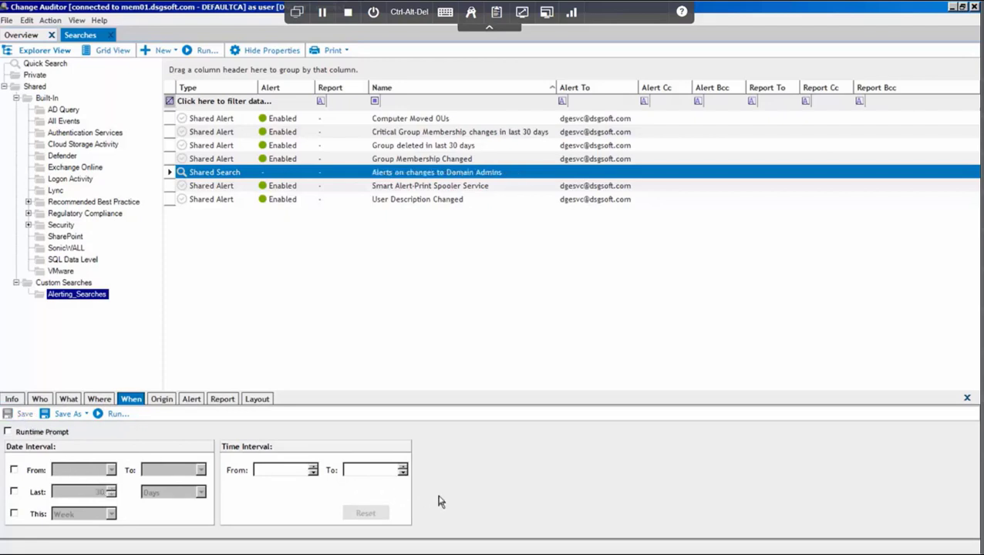
- Enable the SMTP alert transport for the "Alerts on changes to Domain Admins" search
right_click(299, 179)
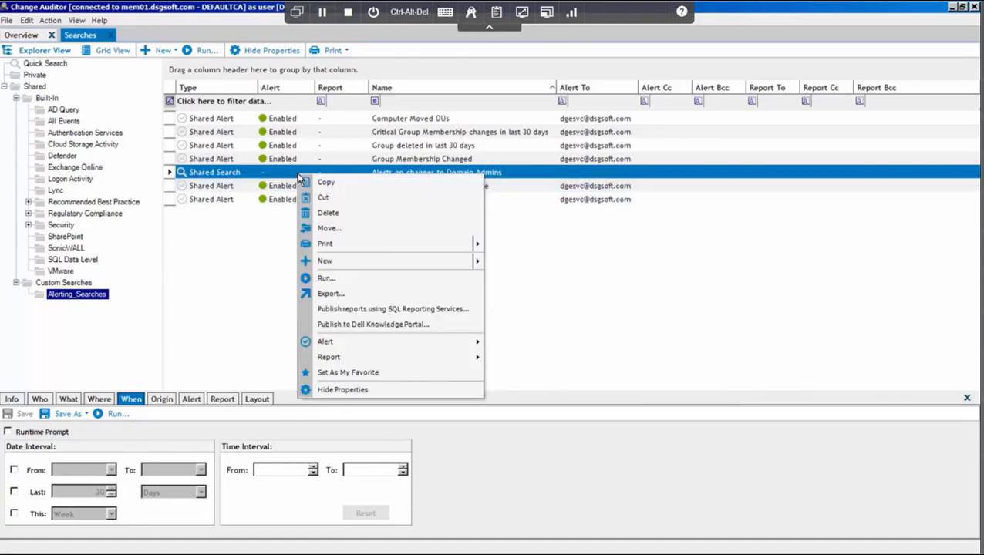
mouse_move(354, 349)
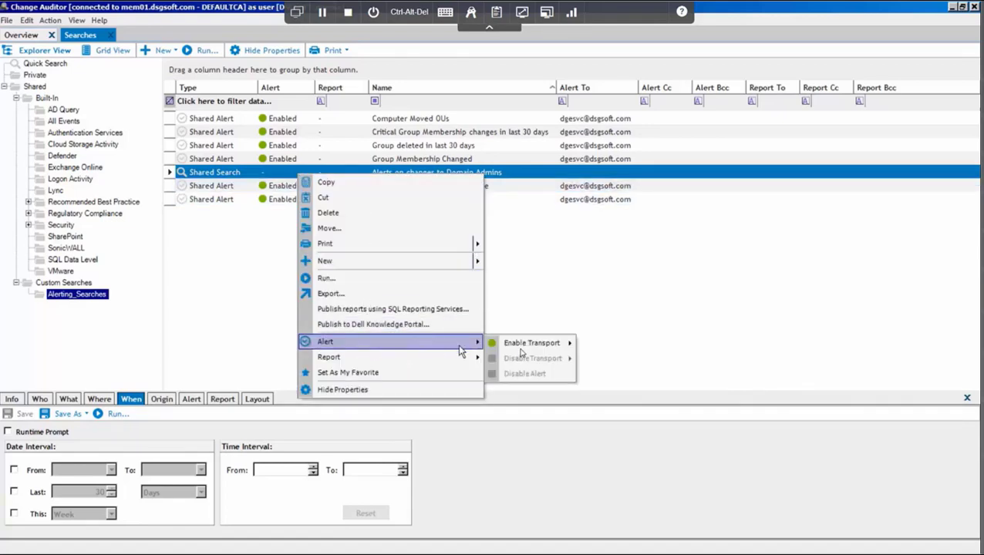
mouse_move(542, 351)
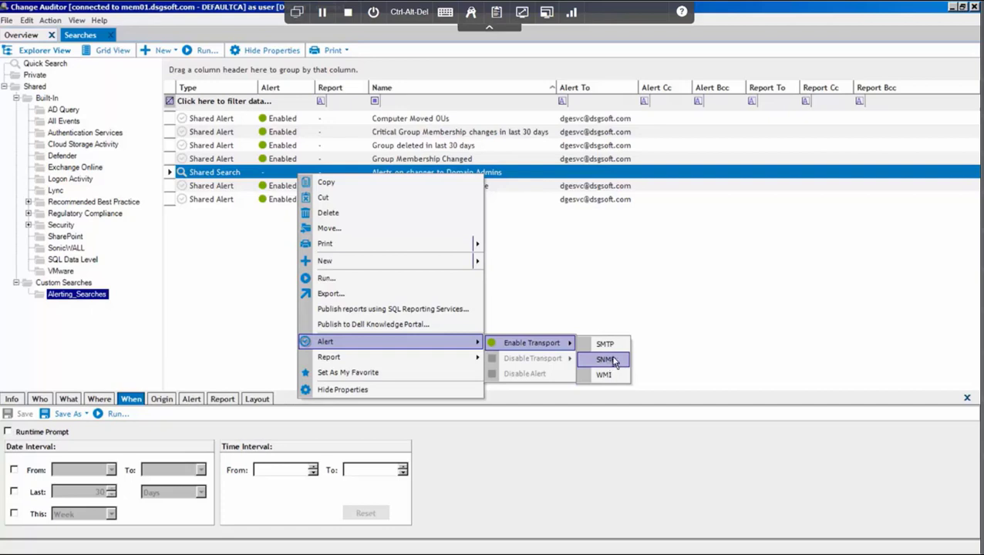
click(606, 346)
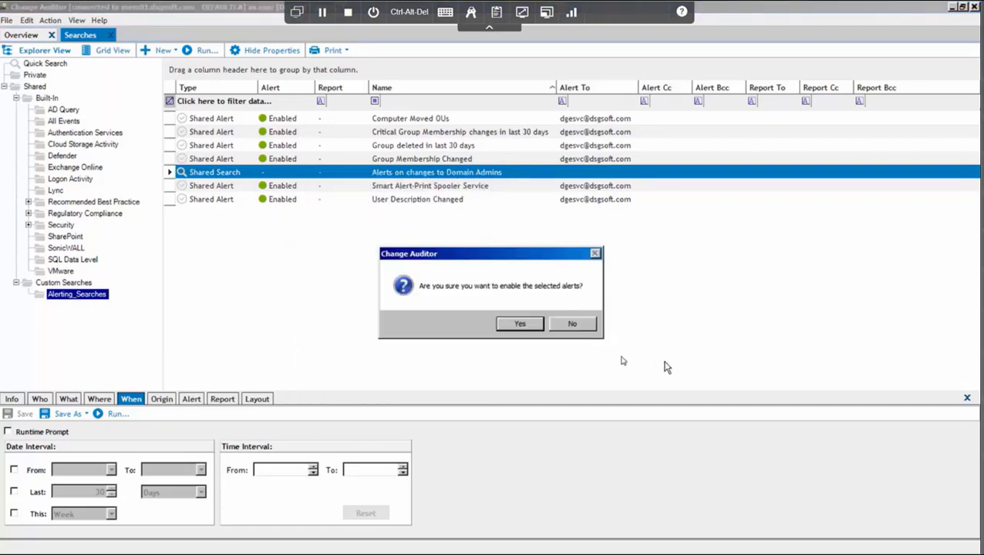
key(Return)
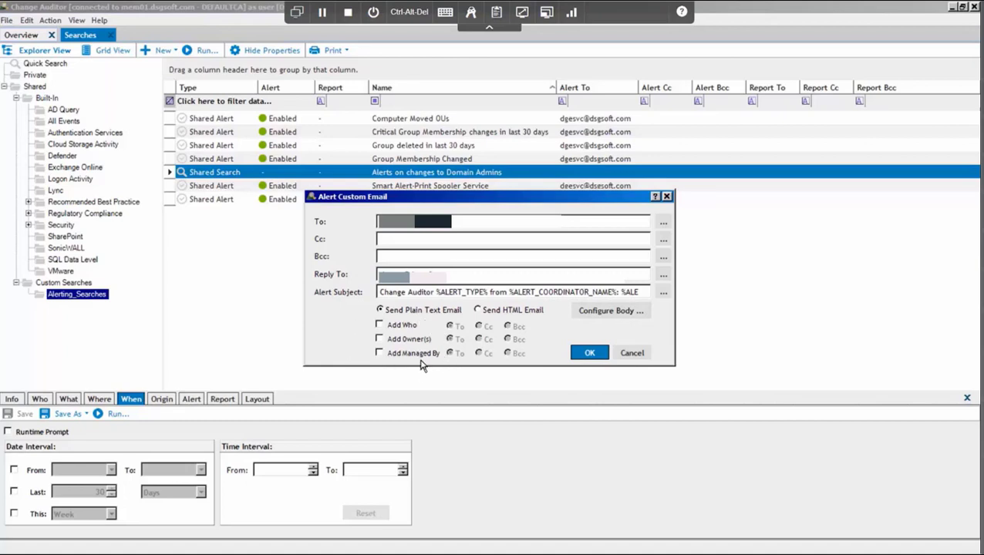
- Examine the alert email's body configuration, including the preview, main body, event details and signature, without changing it
click(633, 311)
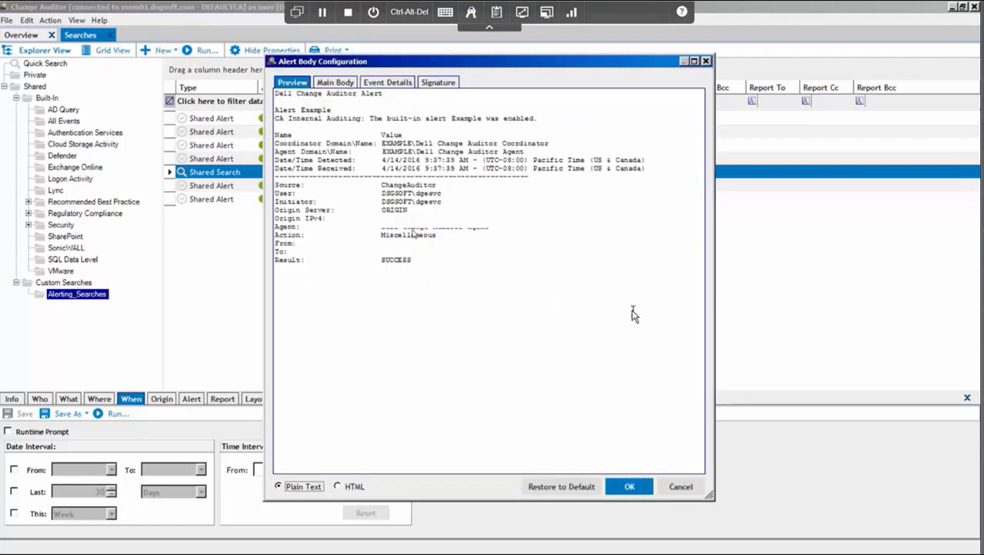
click(335, 83)
click(387, 82)
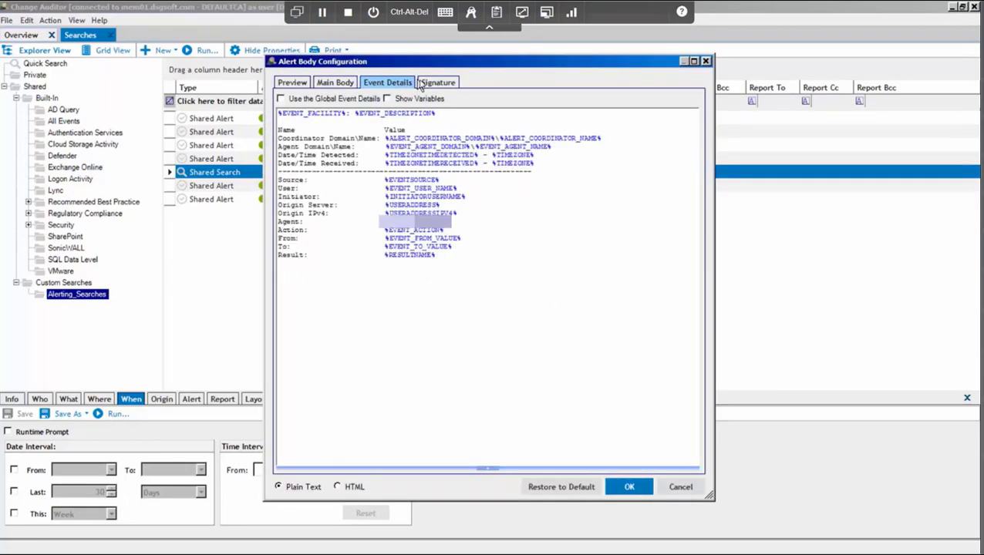
click(438, 82)
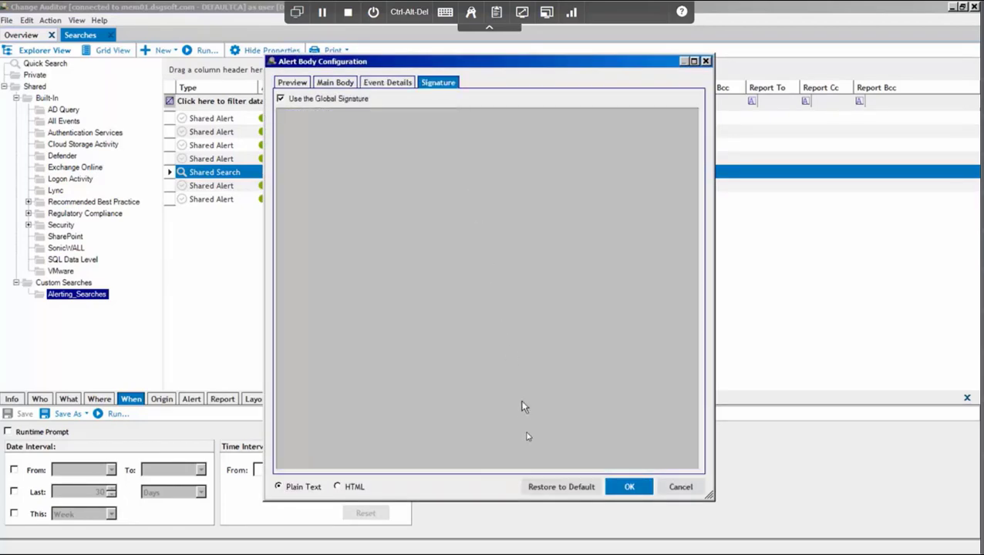
click(679, 488)
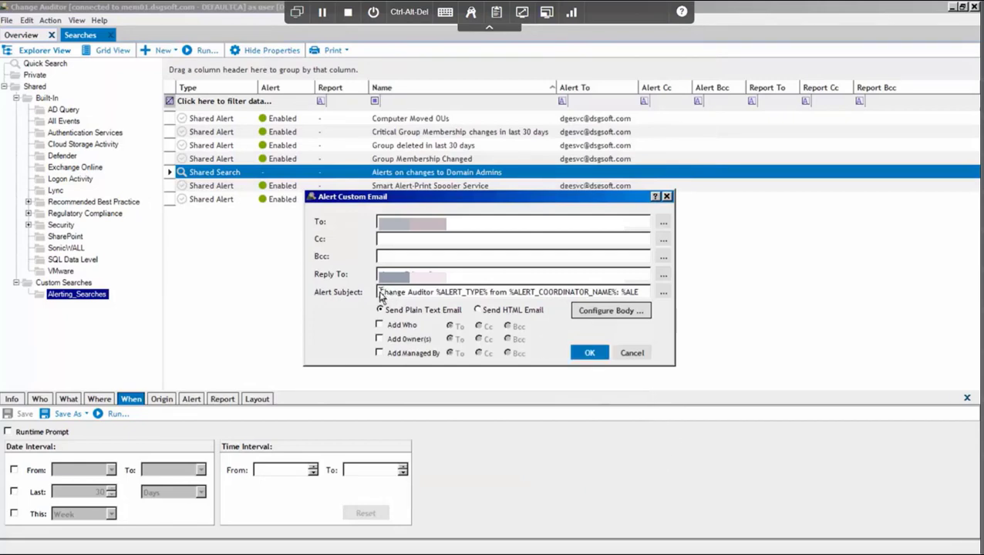
- Replace the alert email's subject with "Critical Alert-Change made to Domain Admins" and accept the email settings
drag(379, 297, 681, 295)
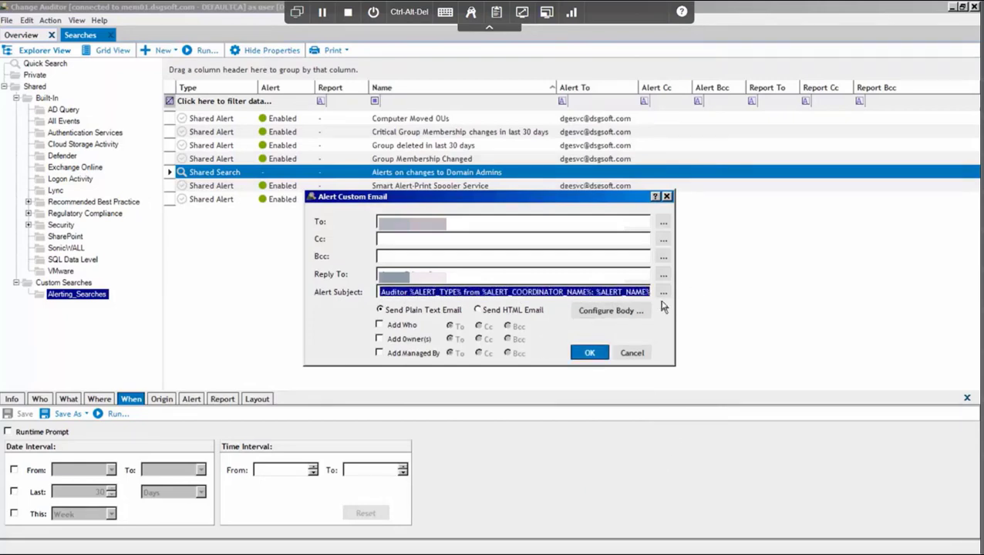
key(BackSpace)
text(Critical A)
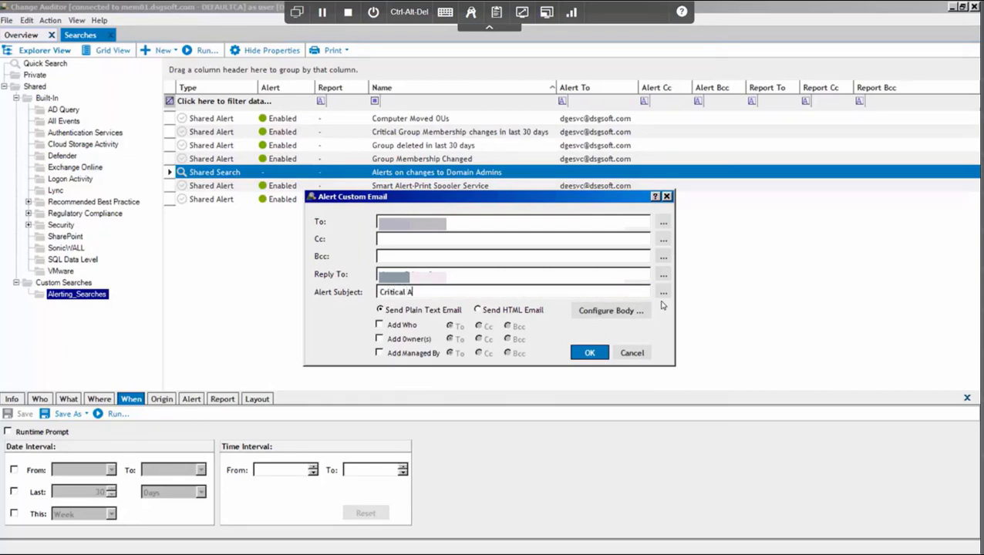
text(lert-Change made to Domain Admins)
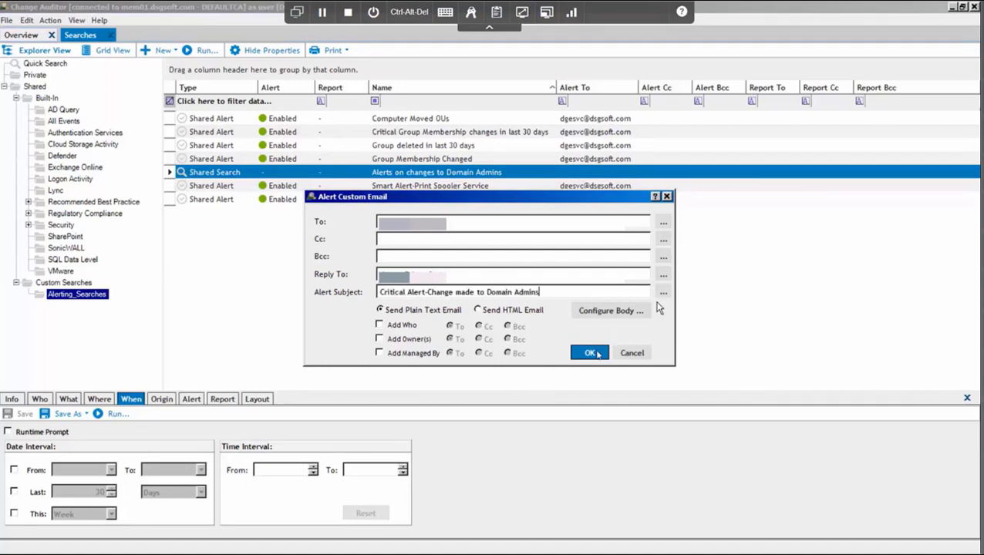
click(597, 354)
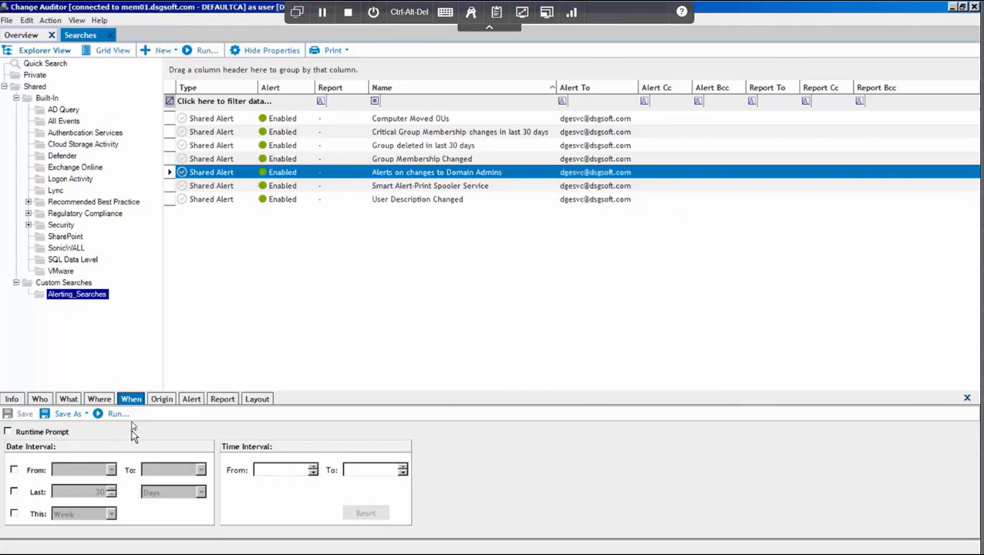
- Review the Domain Admins search's alert configuration and its custom email settings without changing them
click(190, 400)
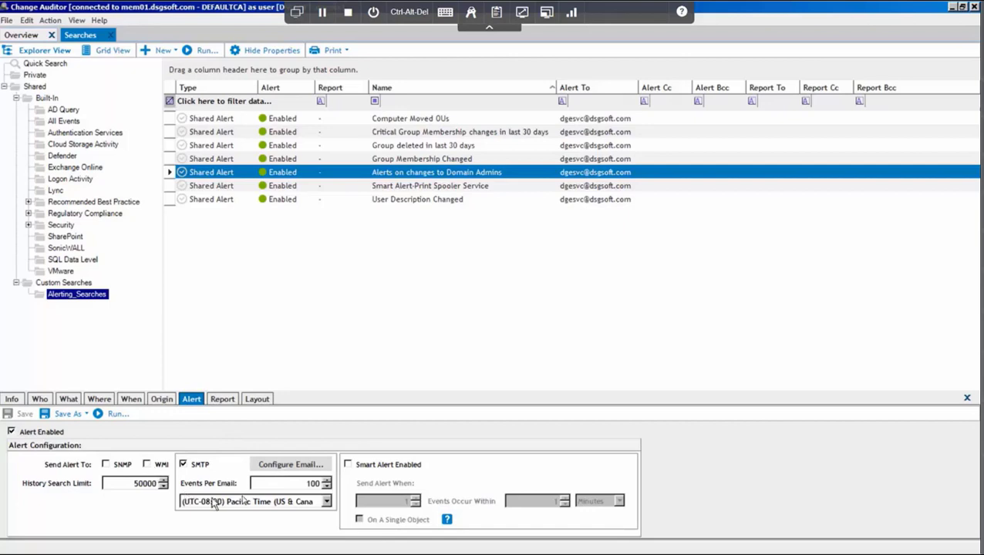
click(299, 469)
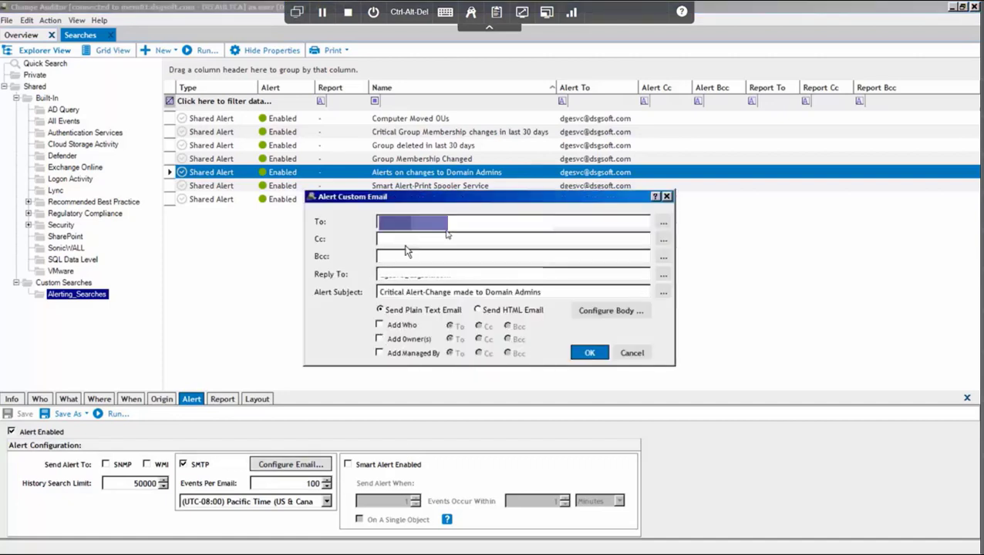
click(633, 353)
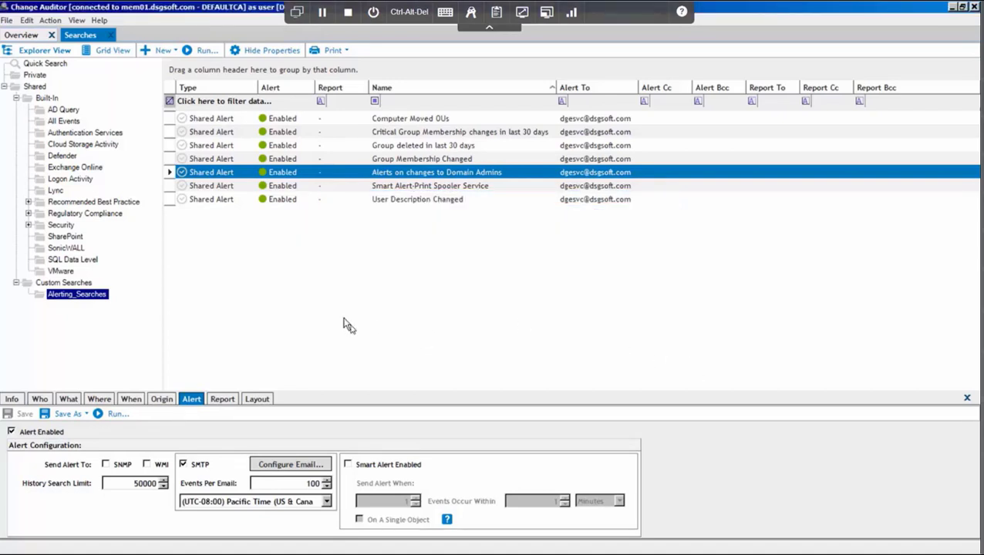